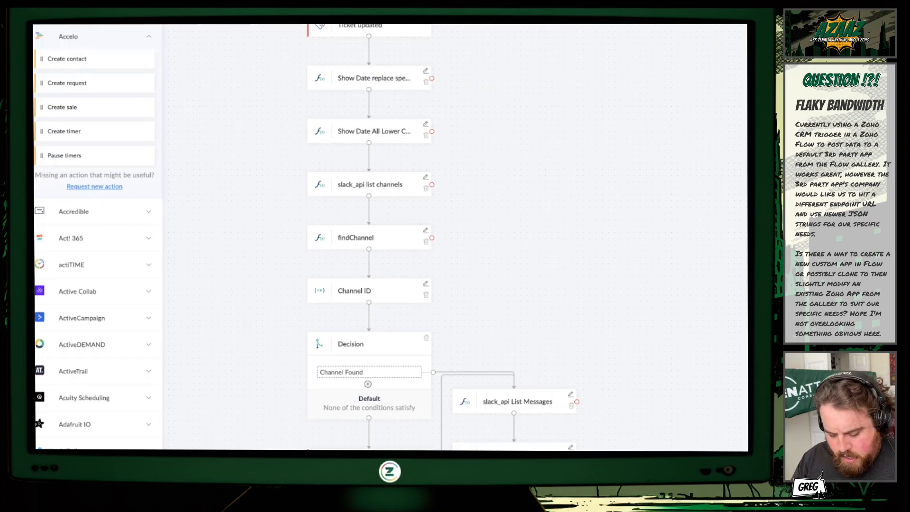
# Search the app actions for "slack" and open the code of the custom function slack_api from its beginning.
pyautogui.write('slack')
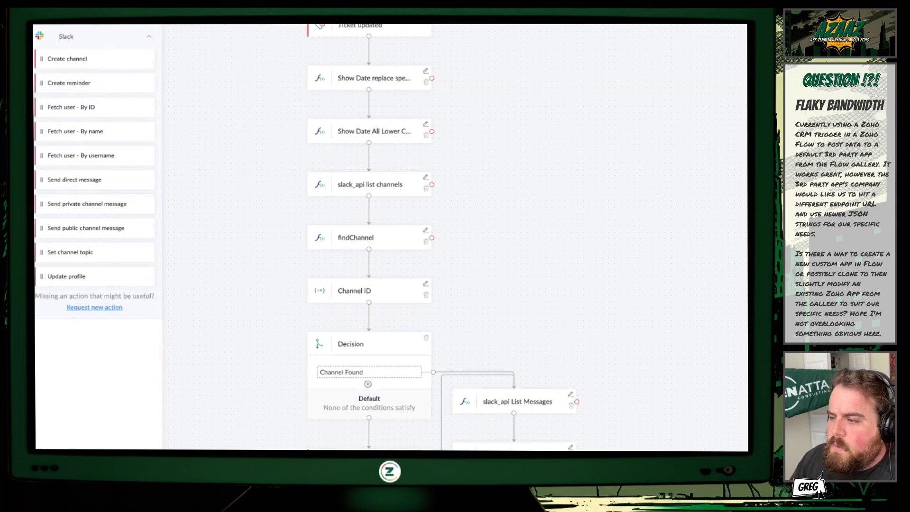
pyautogui.click(34, 114)
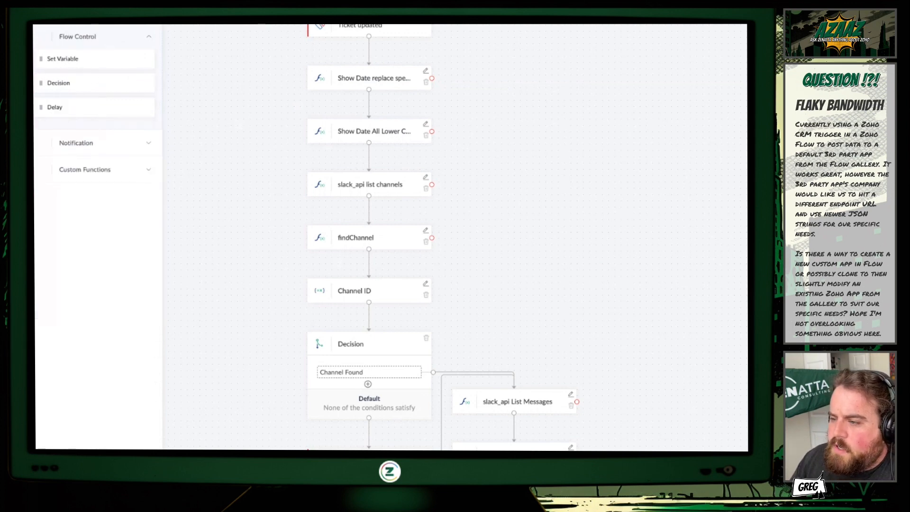
pyautogui.click(89, 175)
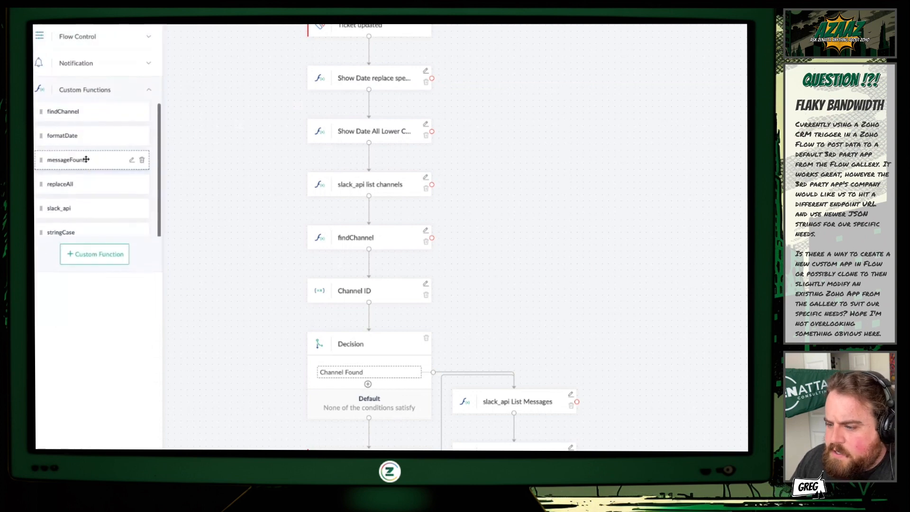
pyautogui.scroll(-1, 86, 159)
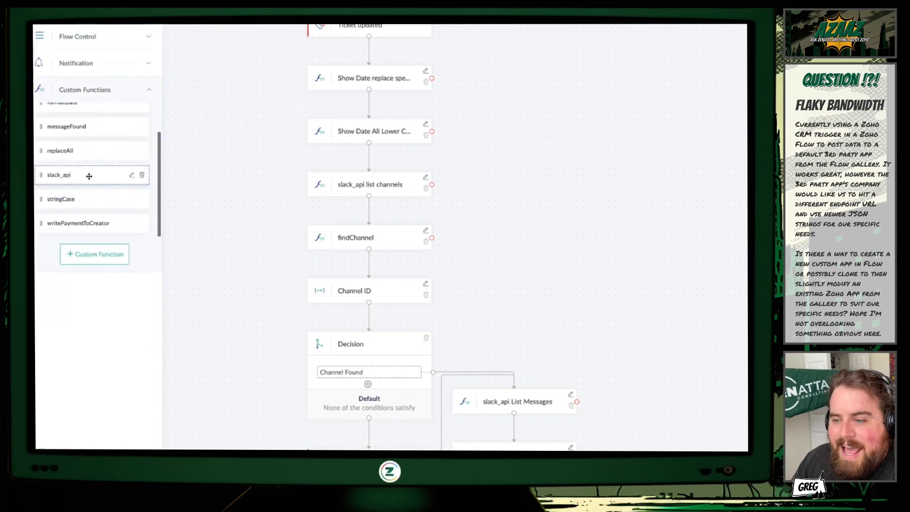
pyautogui.click(131, 177)
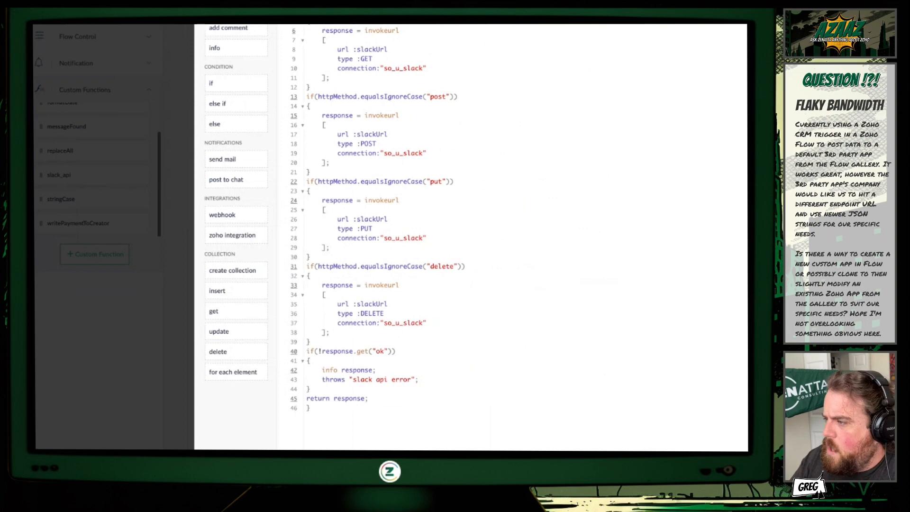
pyautogui.scroll(2, 469, 237)
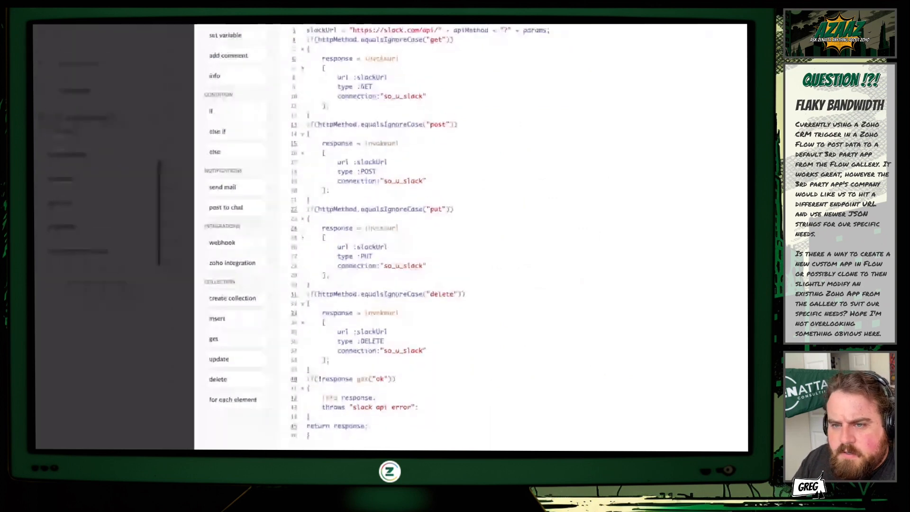
pyautogui.scroll(1, 469, 237)
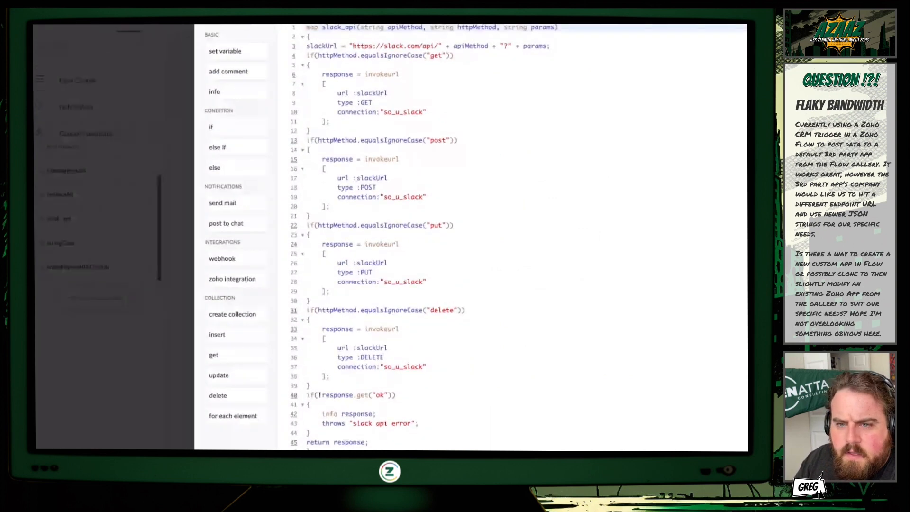
pyautogui.scroll(3, 469, 237)
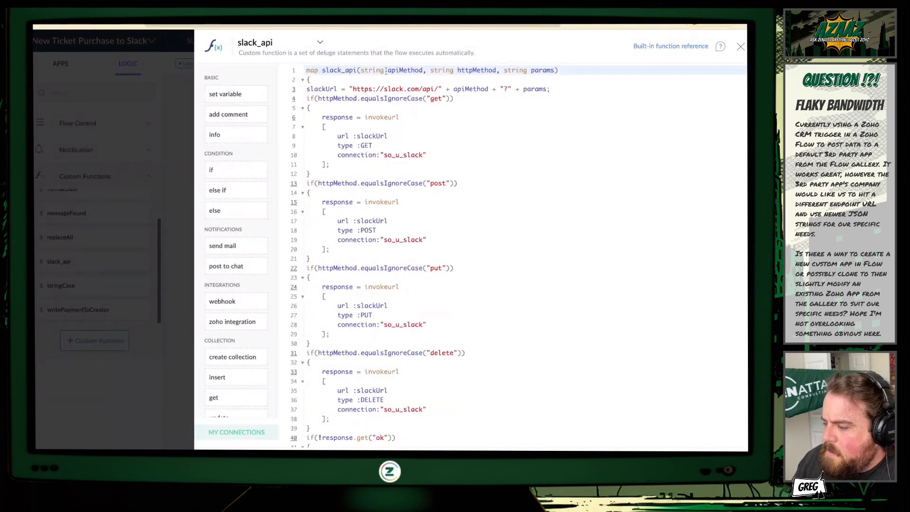
# Examine the slack_api arguments apiMethod, httpMethod and params, and the line that builds slackUrl from them.
pyautogui.doubleClick(404, 70)
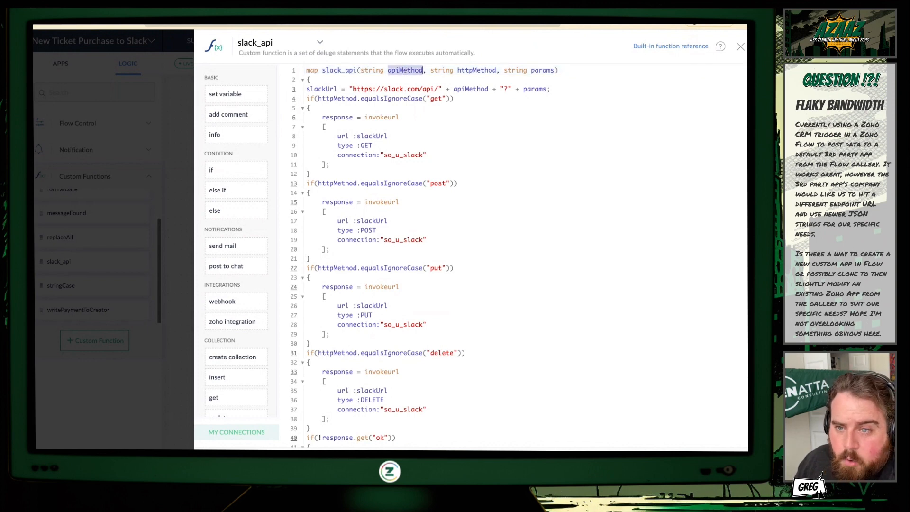
pyautogui.doubleClick(492, 70)
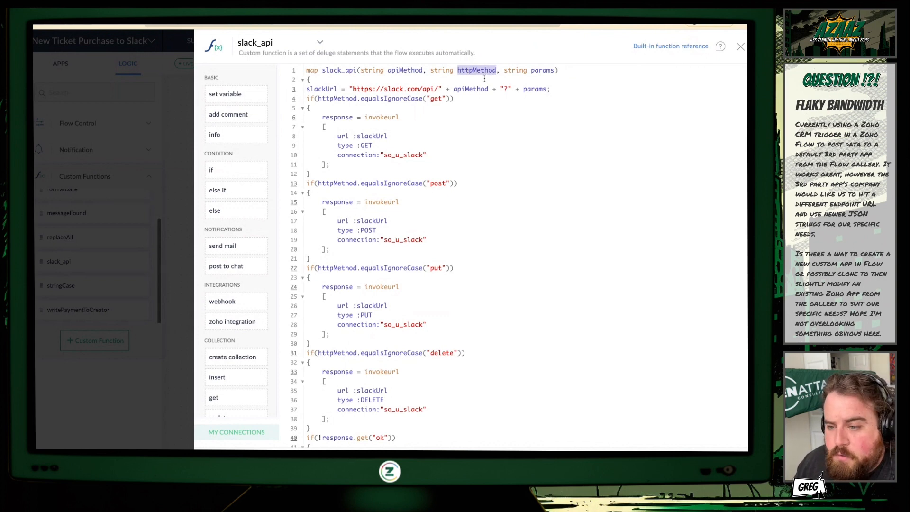
pyautogui.doubleClick(542, 70)
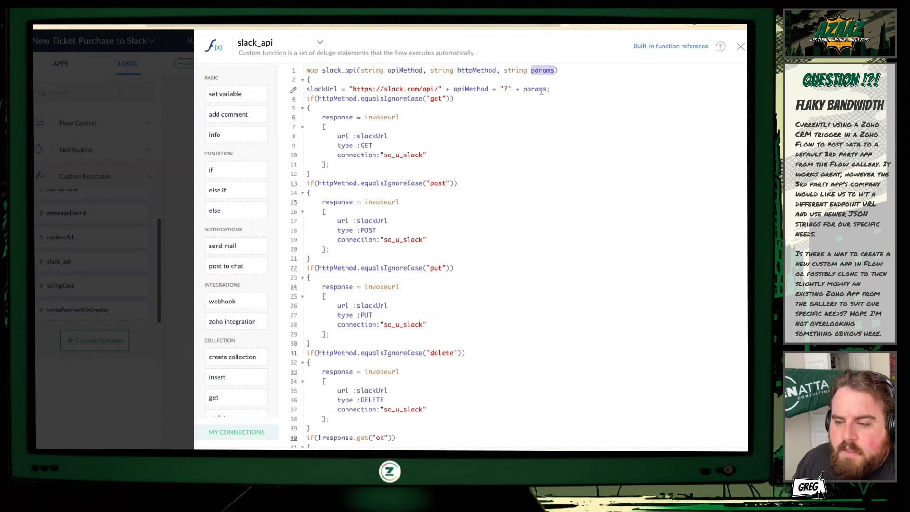
pyautogui.moveTo(325, 89); pyautogui.dragTo(497, 89)
pyautogui.hotkey('shift', 'End')
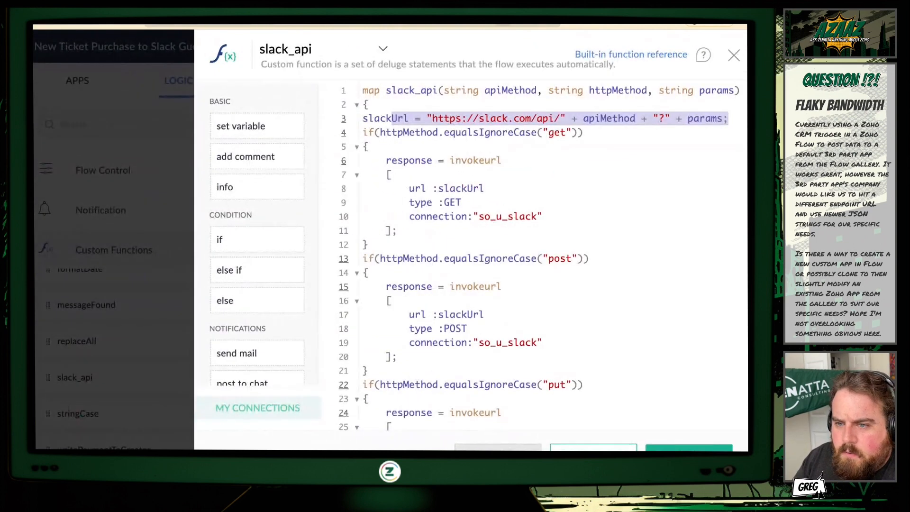
pyautogui.hscroll(1, 630, 133)
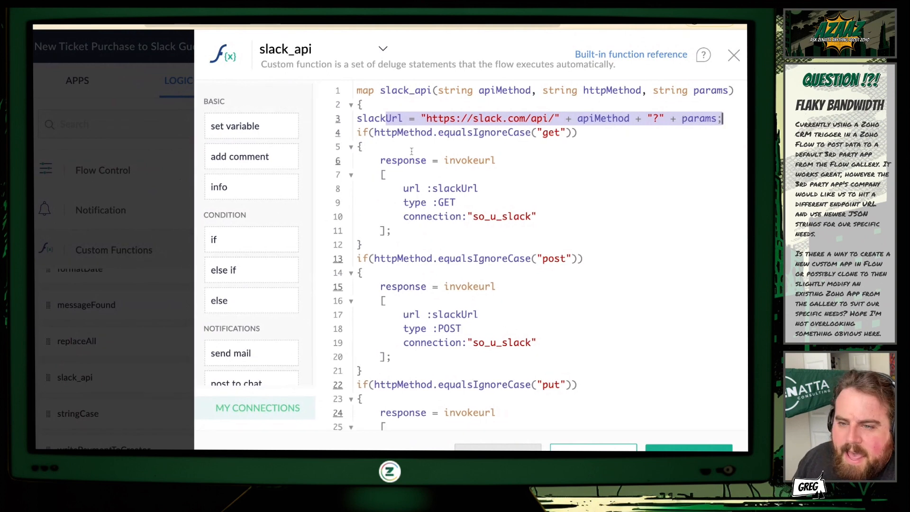
# Review the slack_api branches for each HTTP method and the error handling at the end, and close the function.
pyautogui.doubleClick(450, 202)
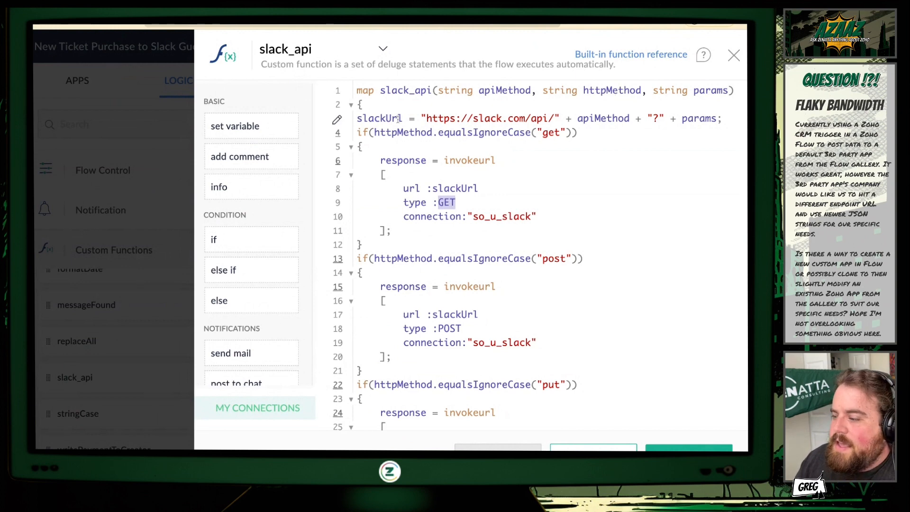
pyautogui.scroll(-2, 428, 190)
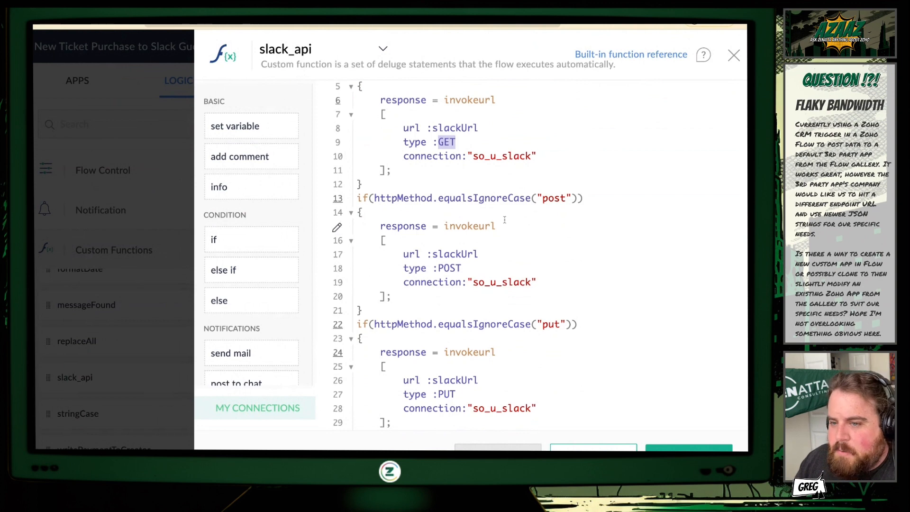
pyautogui.scroll(-2, 469, 293)
pyautogui.scroll(-5, 471, 312)
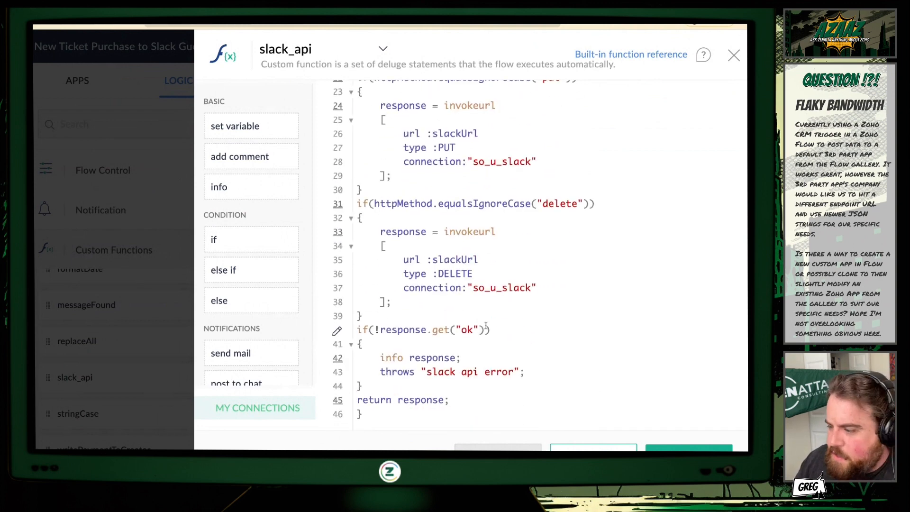
pyautogui.scroll(-1, 497, 294)
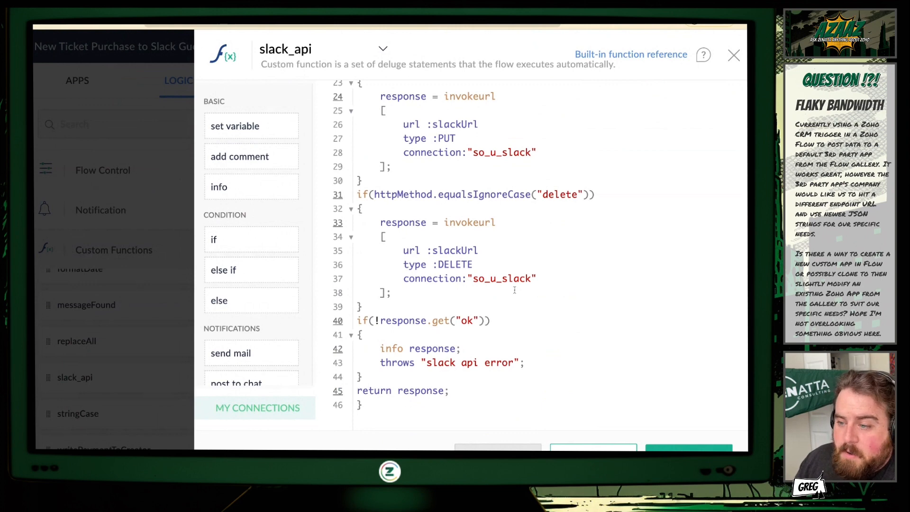
pyautogui.scroll(8, 533, 328)
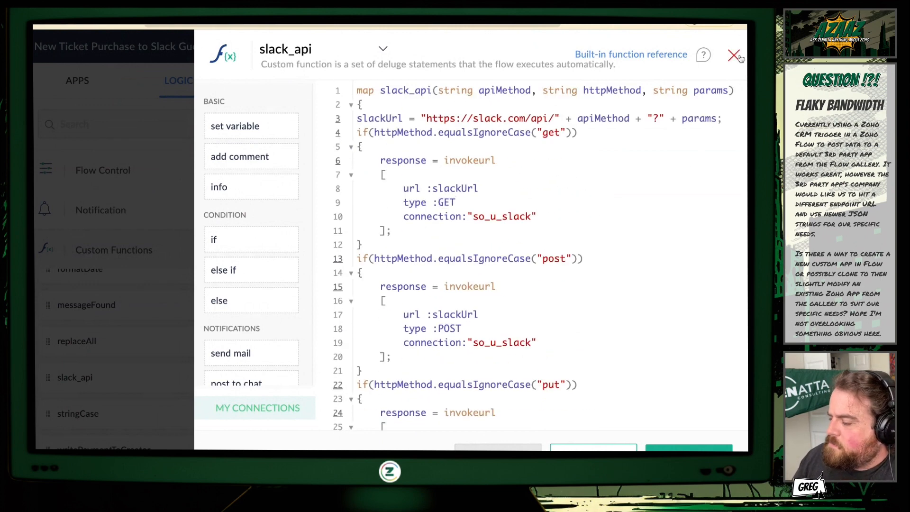
pyautogui.click(733, 55)
# Inspect the parameter values of the "slack_api list channels" action in the flow and close its settings.
pyautogui.scroll(-1, 384, 230)
pyautogui.scroll(-3, 383, 230)
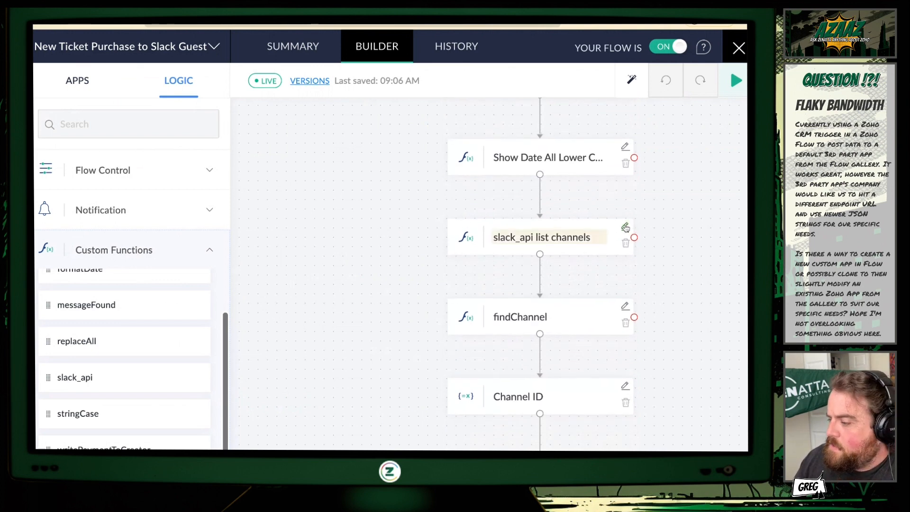
pyautogui.click(626, 227)
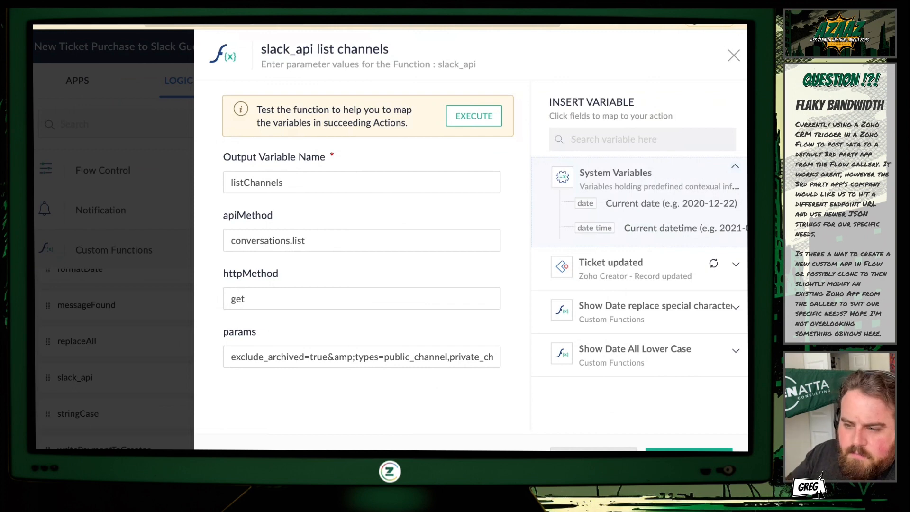
pyautogui.click(734, 55)
# Inspect the parameter values of the "slack_api List Messages" action after the Channel Found branch and close its settings.
pyautogui.scroll(-8, 392, 260)
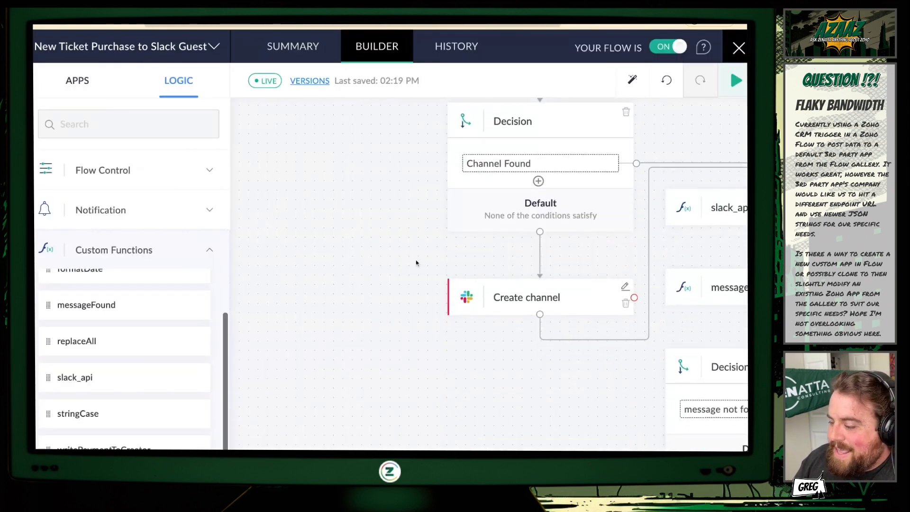
pyautogui.hscroll(3, 441, 243)
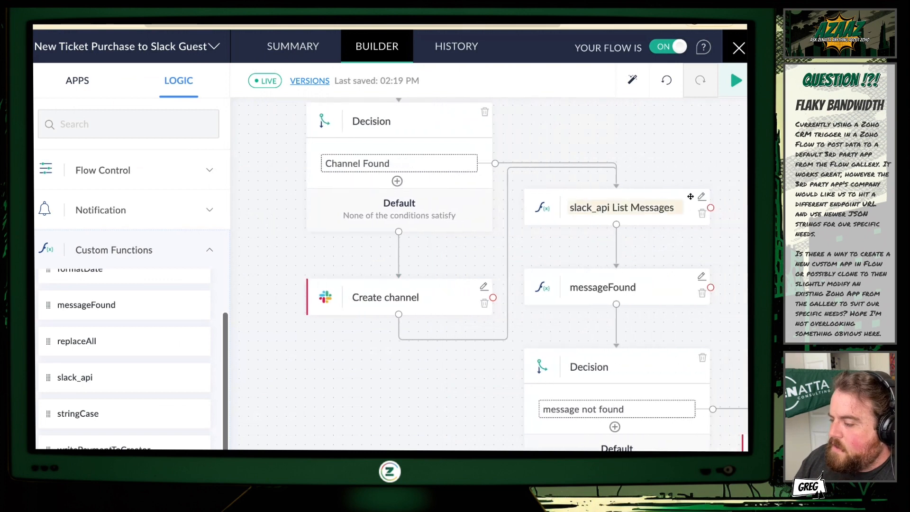
pyautogui.click(701, 198)
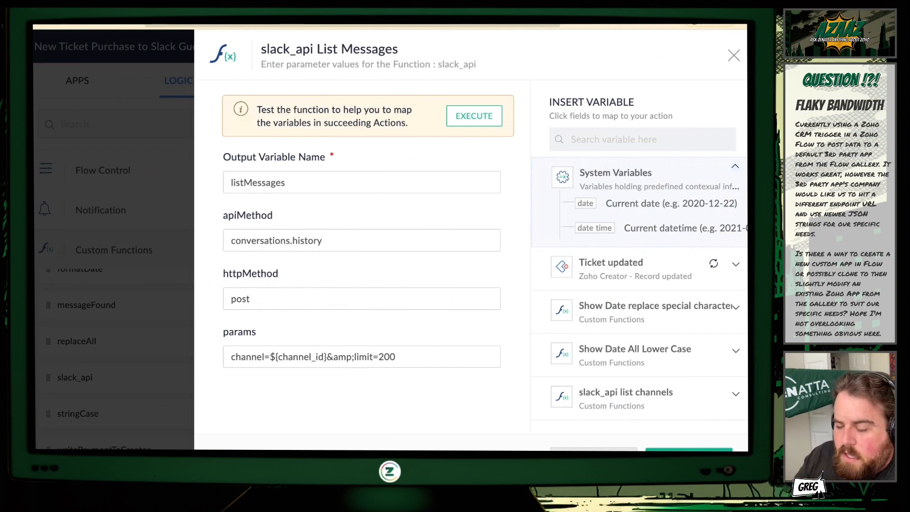
pyautogui.click(733, 55)
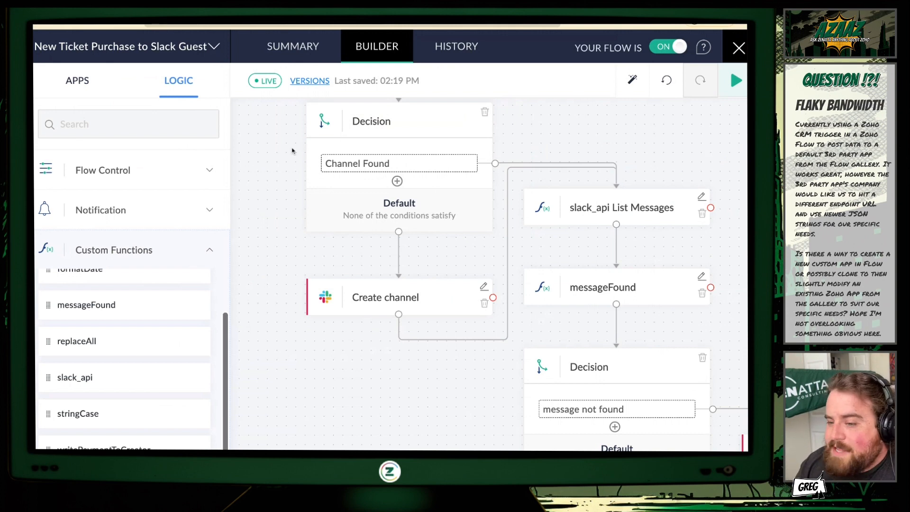
# Reopen the slack_api function, review the So U Slack connection's details and invokeUrl snippet, and close the function.
pyautogui.moveTo(149, 374)
pyautogui.click(184, 376)
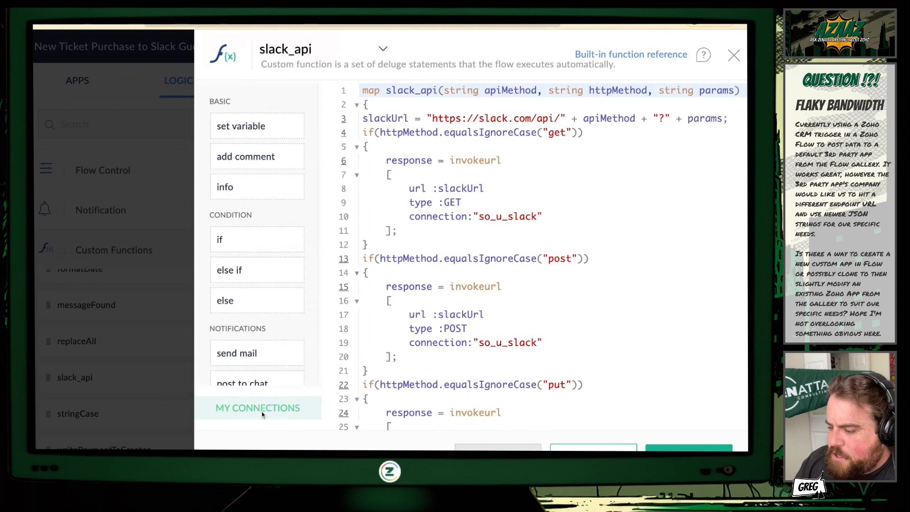
pyautogui.click(261, 412)
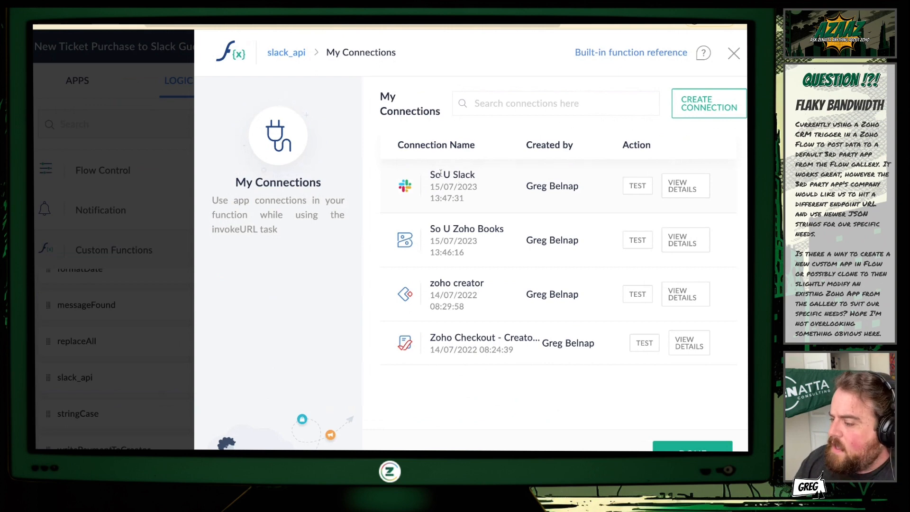
pyautogui.click(688, 191)
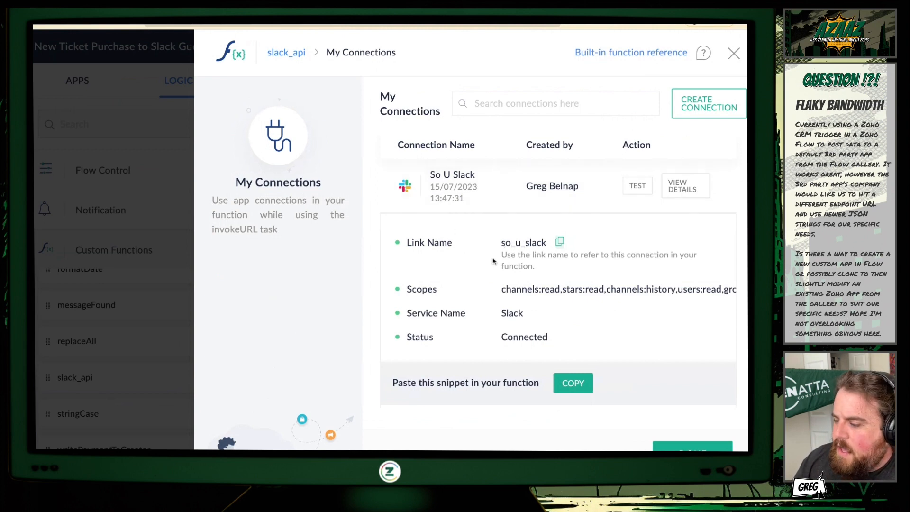
pyautogui.scroll(-2, 471, 278)
pyautogui.scroll(-3, 470, 277)
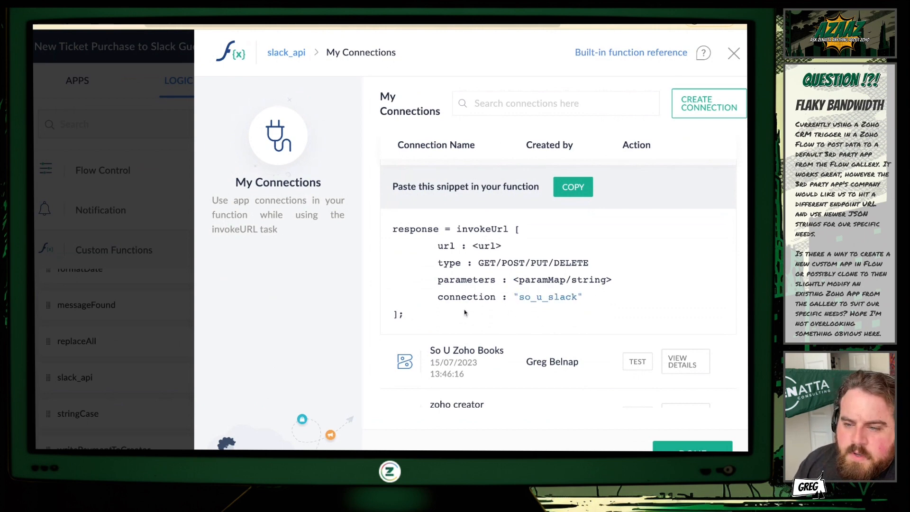
pyautogui.click(733, 53)
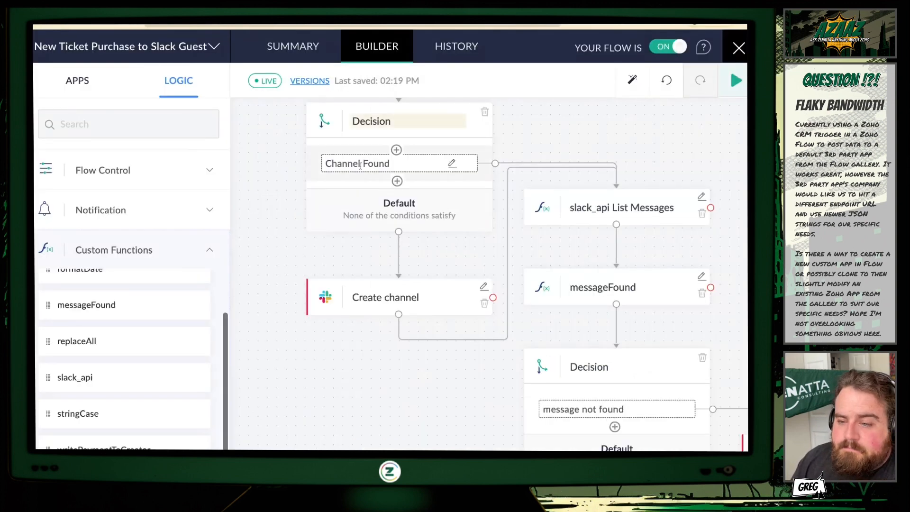